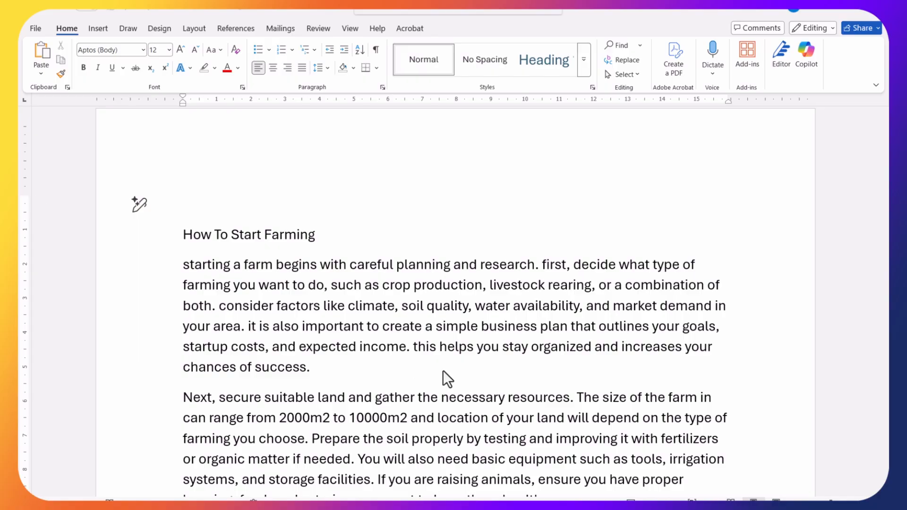
Step: Set the line spacing of the first body paragraph under the How To Start Farming title to Double
{"action": "scroll", "coordinate": [444, 366], "scroll_direction": "down", "scroll_amount": 4}
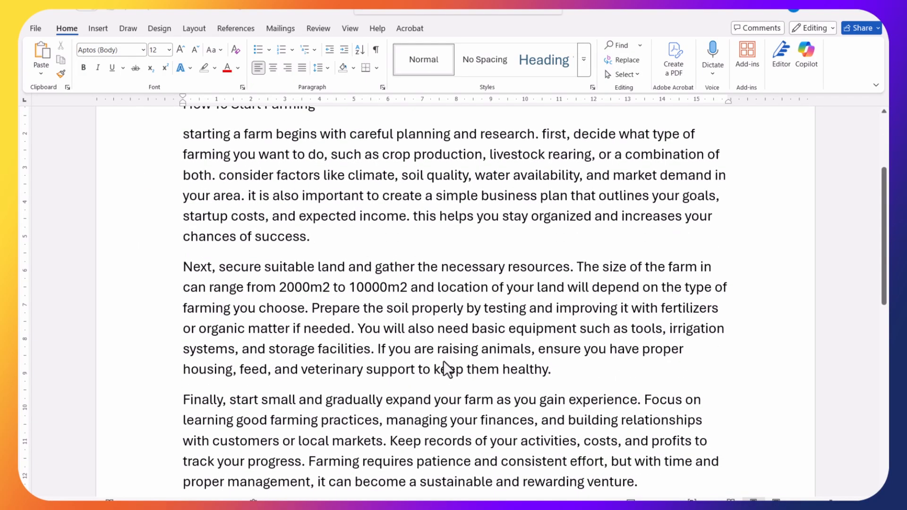
{"action": "scroll", "coordinate": [444, 364], "scroll_direction": "up", "scroll_amount": 4}
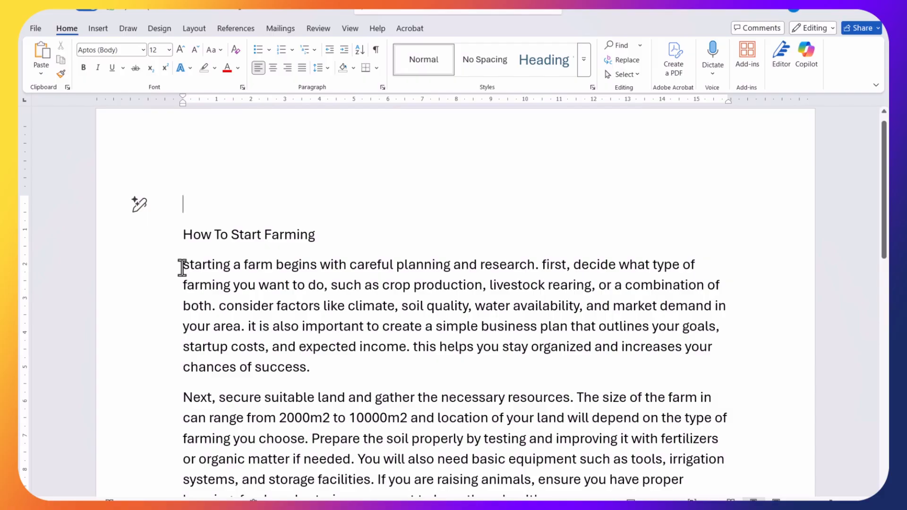
{"action": "left_click", "coordinate": [182, 267]}
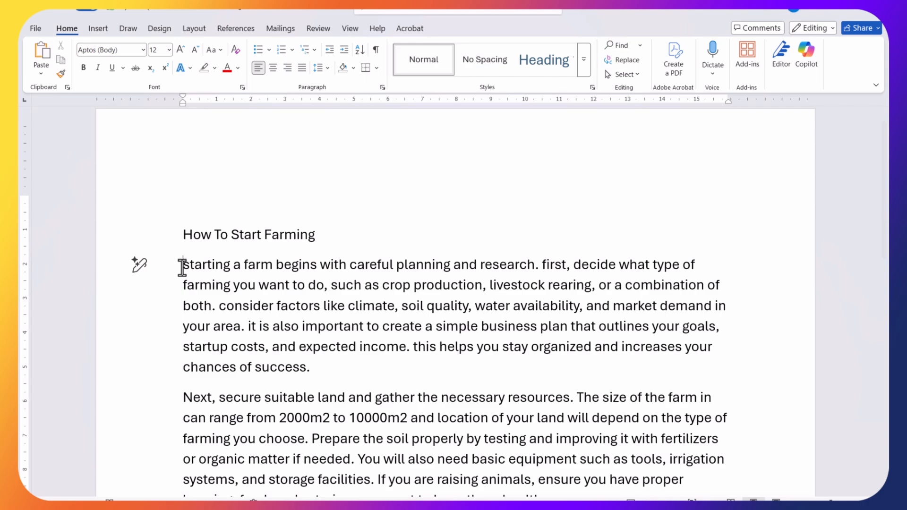
{"action": "left_click_drag", "start_coordinate": [181, 267], "coordinate": [324, 372]}
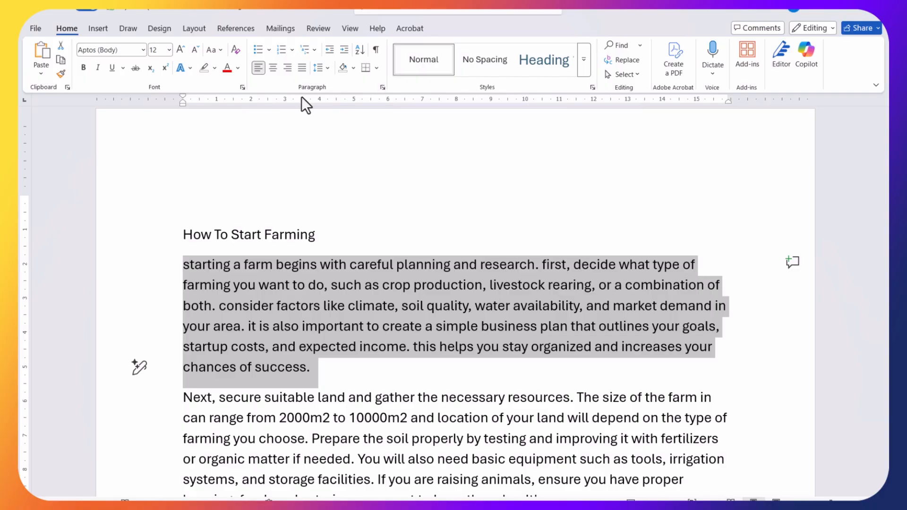
{"action": "left_click", "coordinate": [383, 88]}
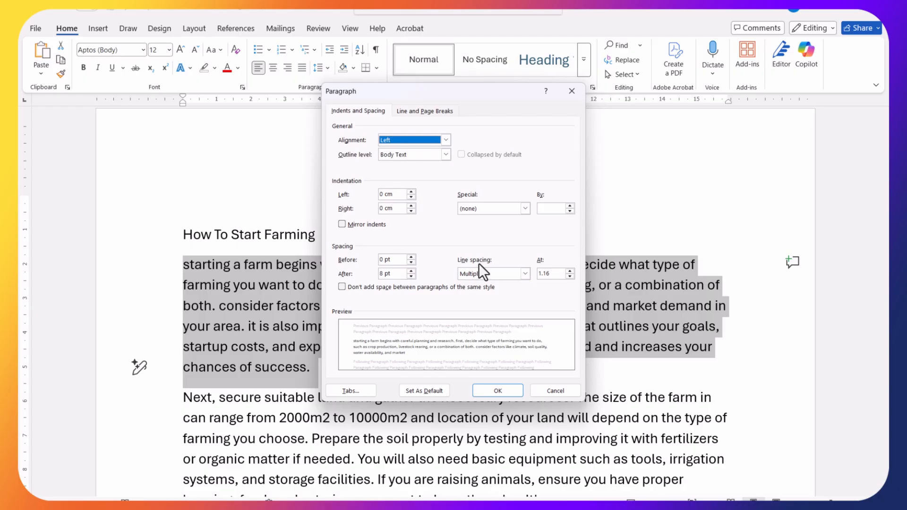
{"action": "left_click", "coordinate": [524, 274]}
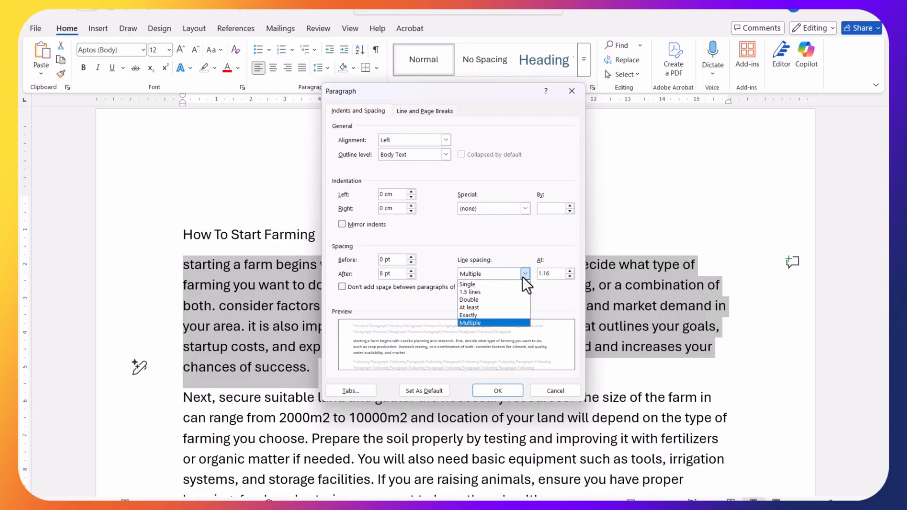
{"action": "left_click", "coordinate": [463, 300]}
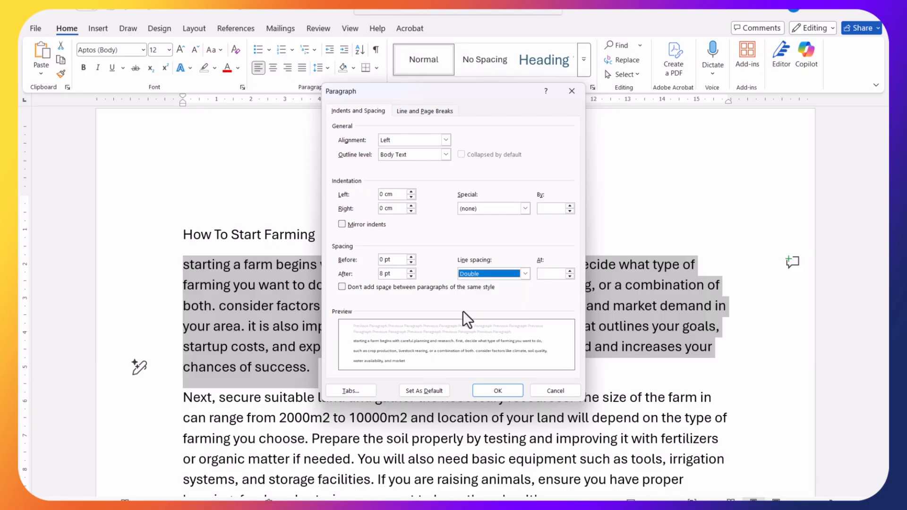
{"action": "left_click", "coordinate": [486, 389]}
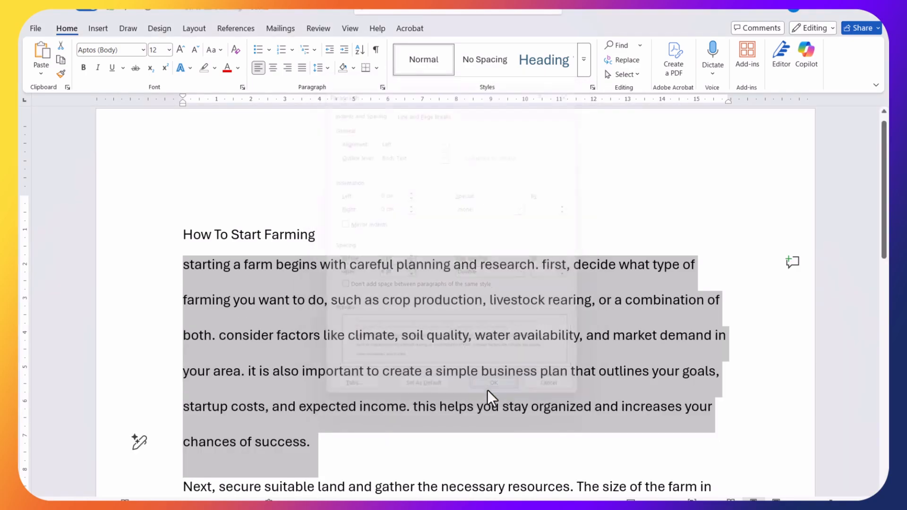
Step: Compare the line spacing of the first body paragraph with that of the paragraphs below it
{"action": "scroll", "coordinate": [318, 267], "scroll_direction": "down", "scroll_amount": 3}
{"action": "left_click", "coordinate": [399, 324]}
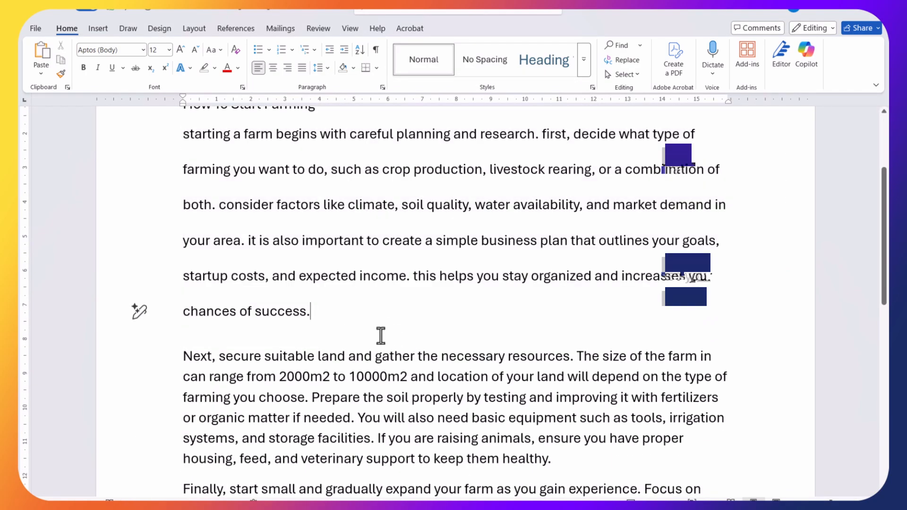
{"action": "scroll", "coordinate": [364, 346], "scroll_direction": "up", "scroll_amount": 2}
{"action": "scroll", "coordinate": [348, 302], "scroll_direction": "down", "scroll_amount": 3}
{"action": "scroll", "coordinate": [348, 304], "scroll_direction": "down", "scroll_amount": 1}
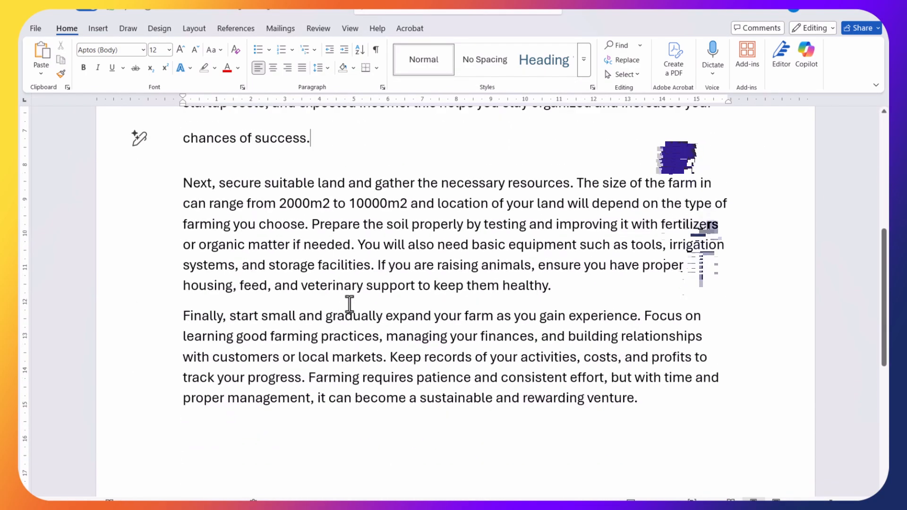
{"action": "scroll", "coordinate": [348, 304], "scroll_direction": "up", "scroll_amount": 5}
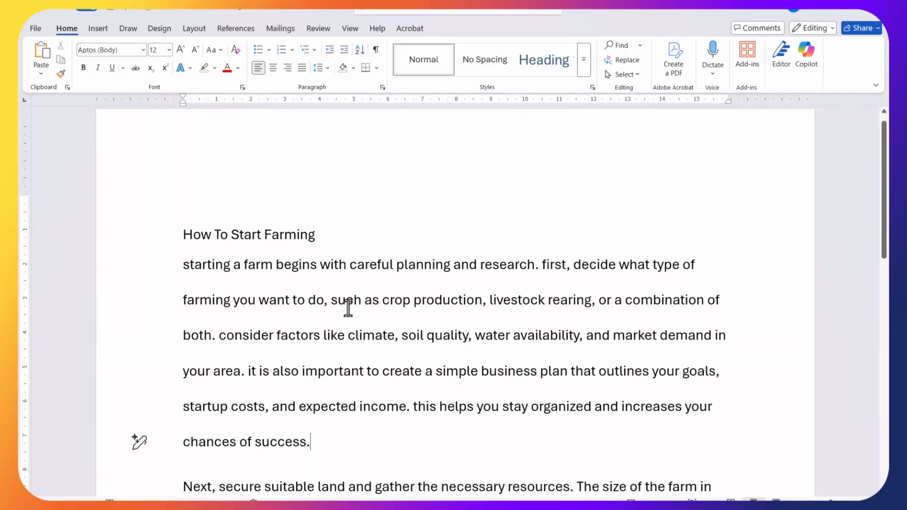
{"action": "scroll", "coordinate": [211, 281], "scroll_direction": "down", "scroll_amount": 3}
{"action": "scroll", "coordinate": [211, 282], "scroll_direction": "up", "scroll_amount": 2}
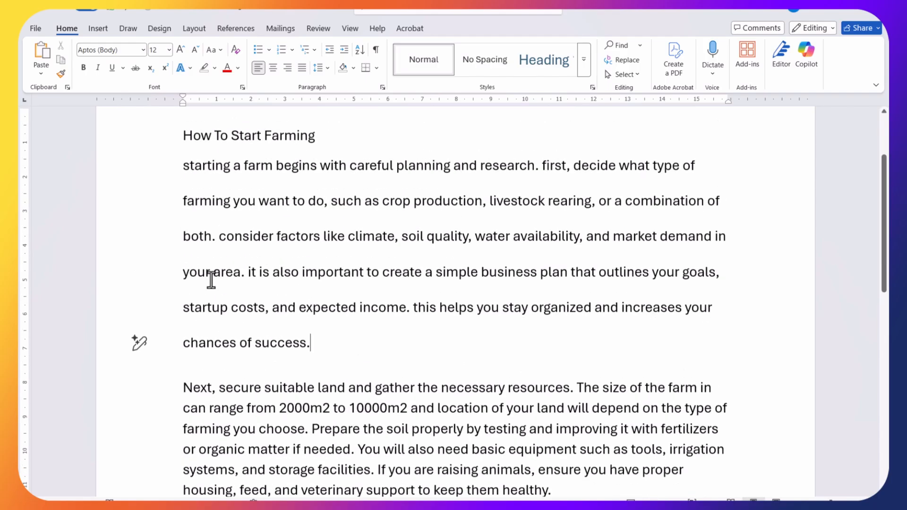
Step: Set the first body paragraph's line spacing to Multiple at 0.5 and apply it
{"action": "left_click_drag", "start_coordinate": [180, 178], "coordinate": [318, 359]}
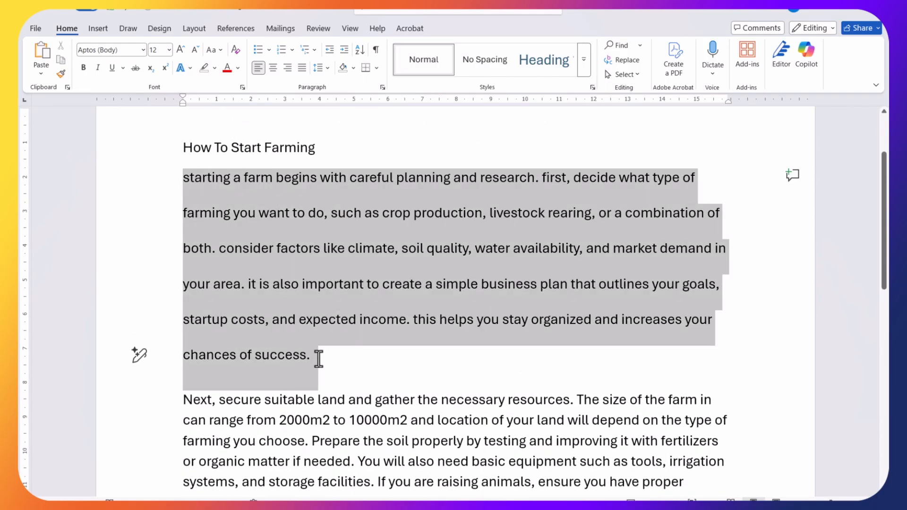
{"action": "left_click", "coordinate": [383, 87]}
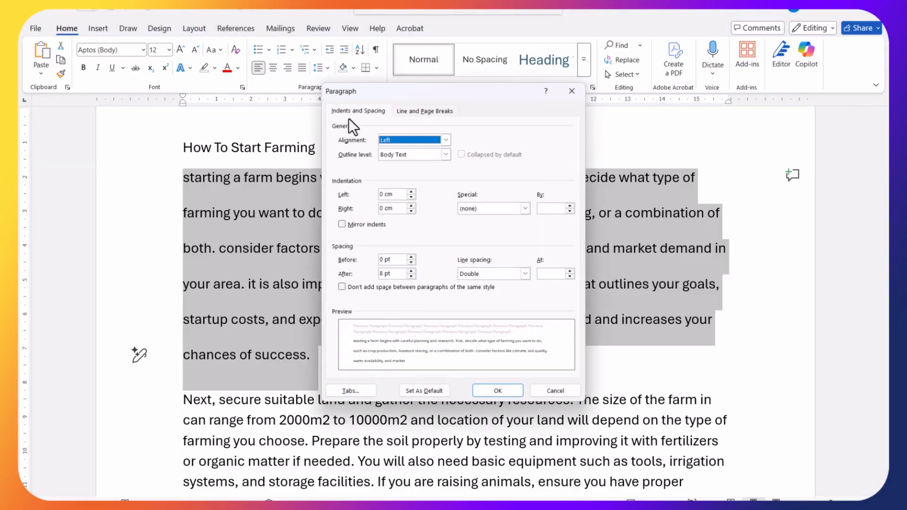
{"action": "left_click", "coordinate": [525, 274]}
{"action": "left_click", "coordinate": [552, 262]}
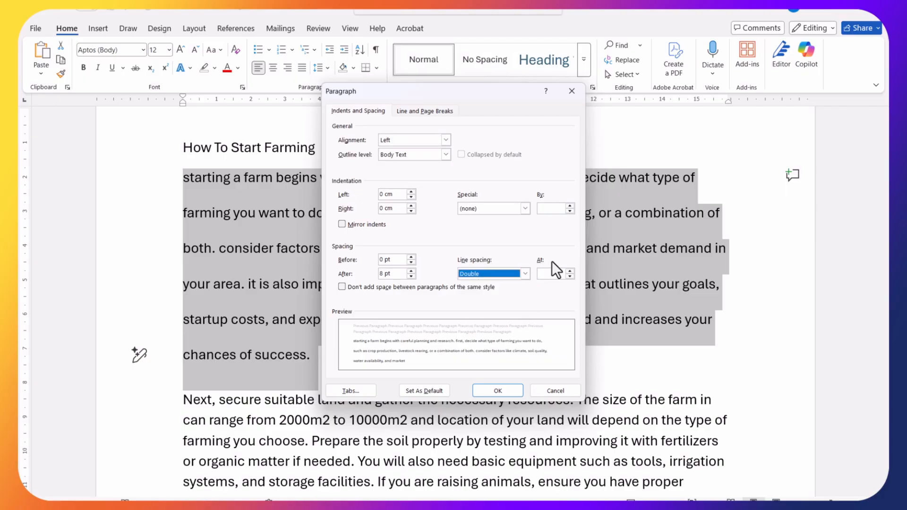
{"action": "left_click", "coordinate": [570, 272]}
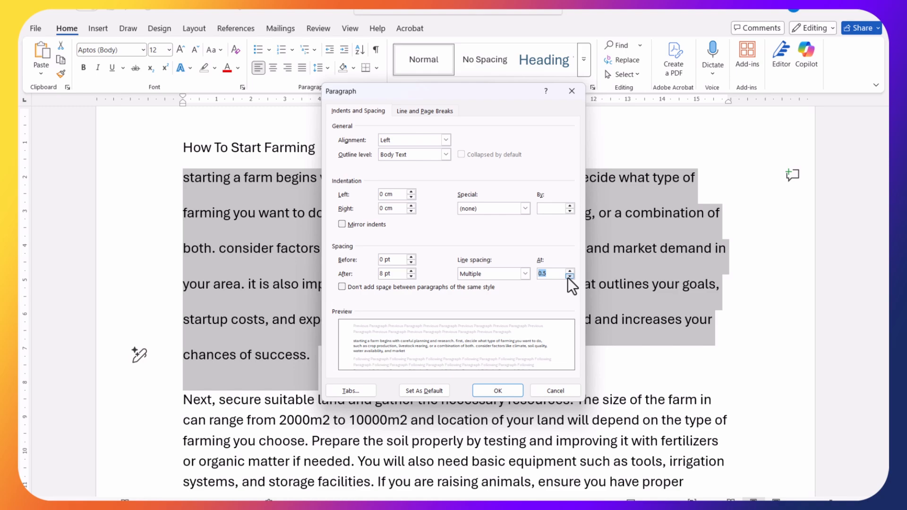
{"action": "left_click", "coordinate": [569, 277]}
{"action": "double_click", "coordinate": [571, 272]}
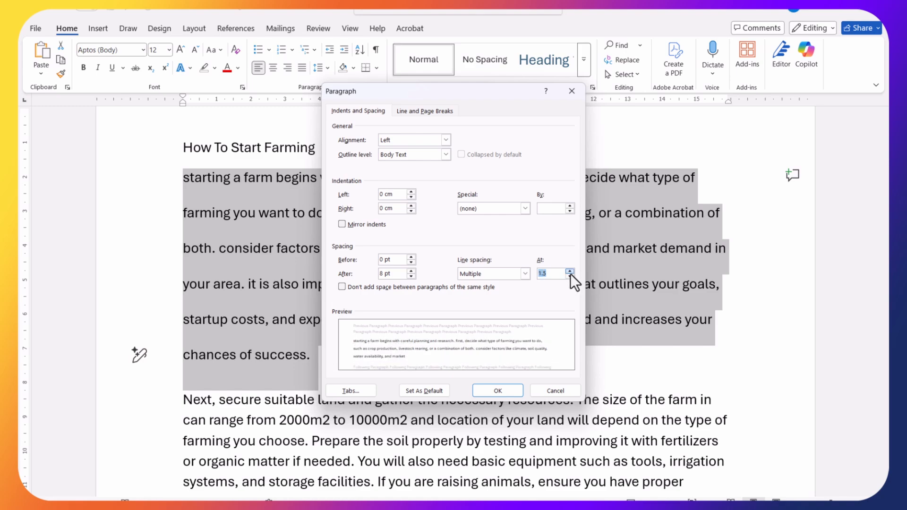
{"action": "left_click", "coordinate": [571, 272]}
{"action": "left_click", "coordinate": [572, 272]}
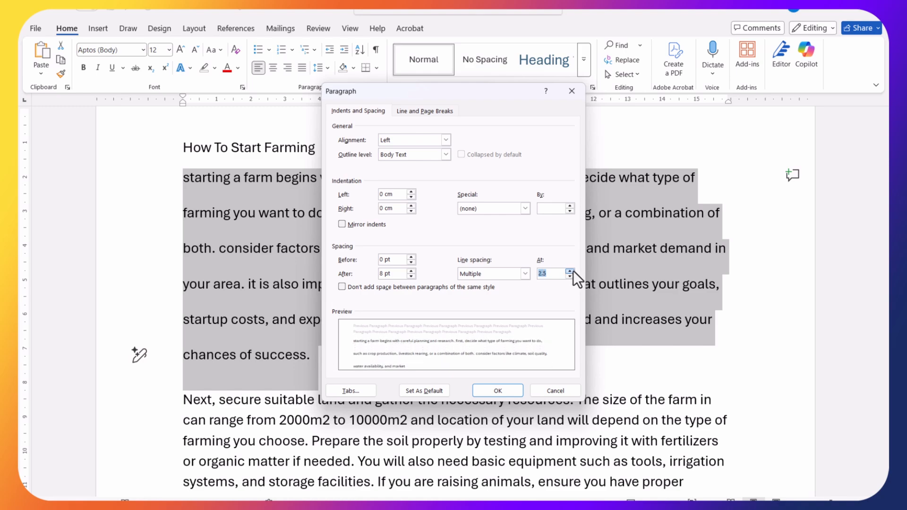
{"action": "left_click", "coordinate": [571, 276]}
{"action": "left_click", "coordinate": [571, 276]}
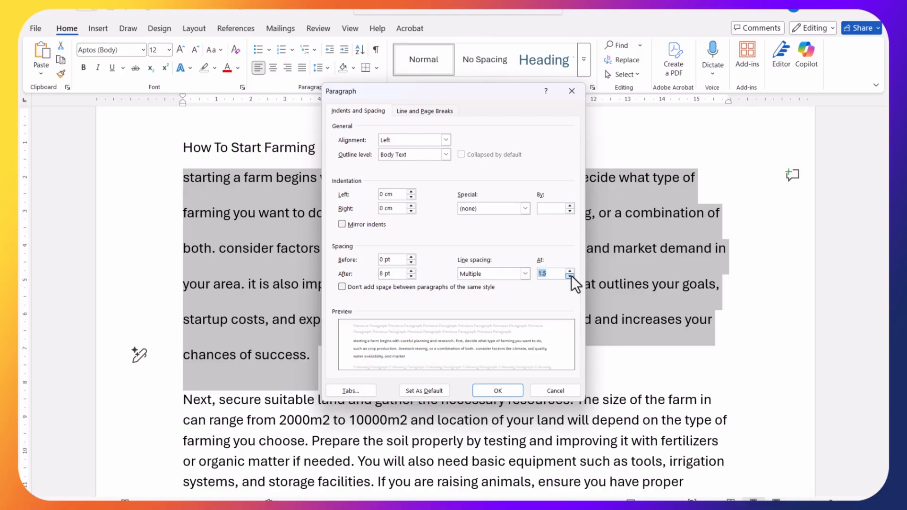
{"action": "left_click", "coordinate": [571, 275]}
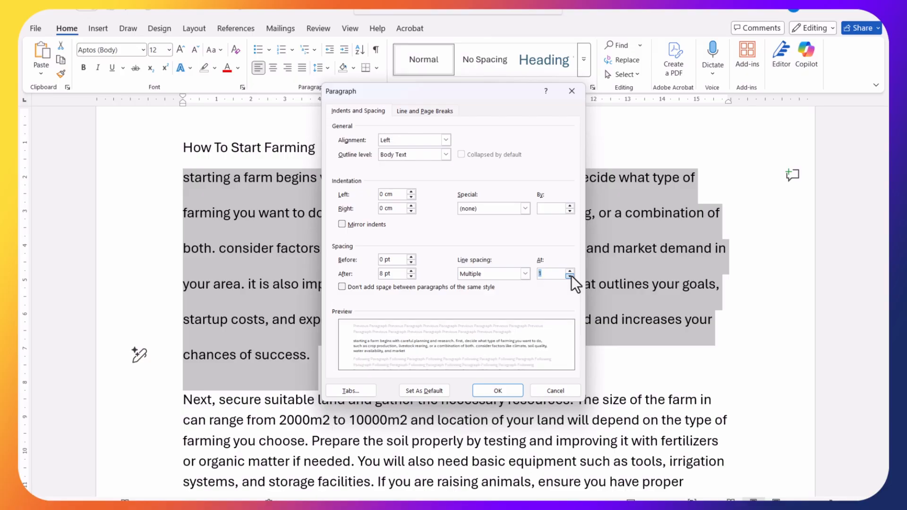
{"action": "left_click", "coordinate": [571, 276]}
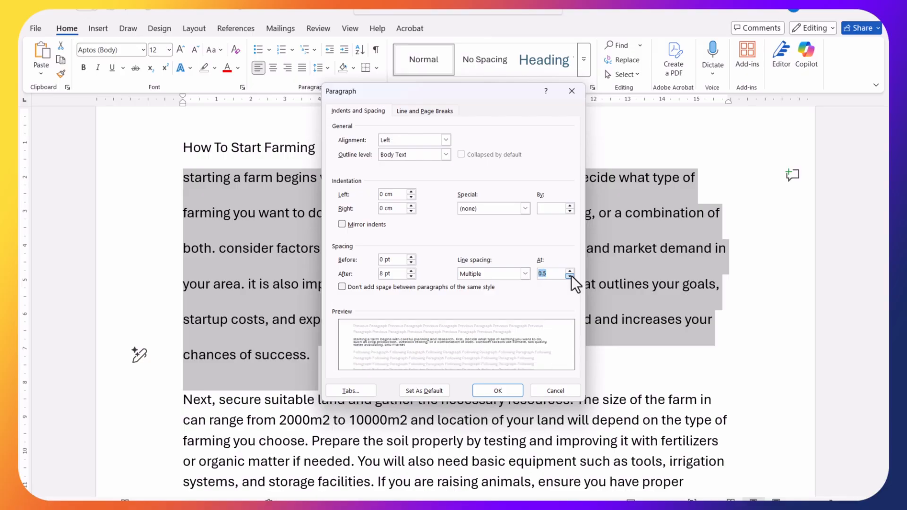
{"action": "left_click", "coordinate": [496, 392]}
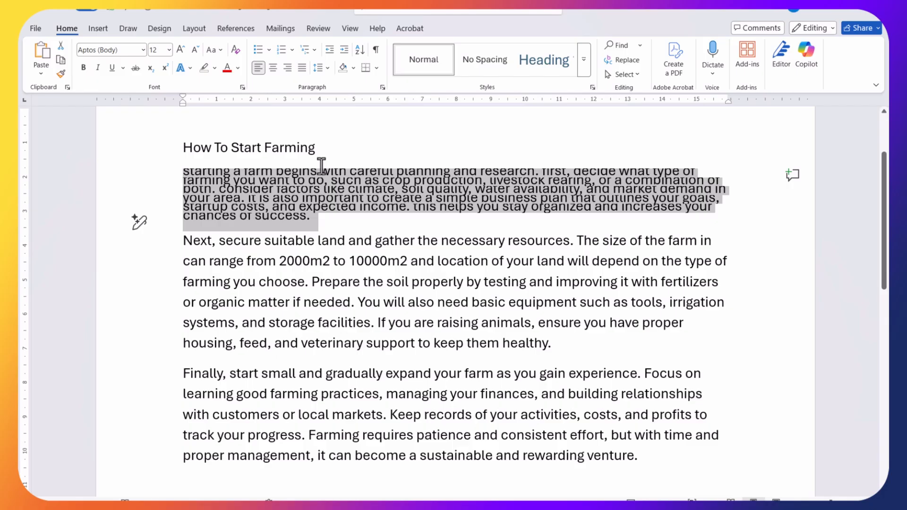
Step: Set the first body paragraph's line spacing to Multiple at 1.5 and apply it
{"action": "left_click", "coordinate": [383, 86]}
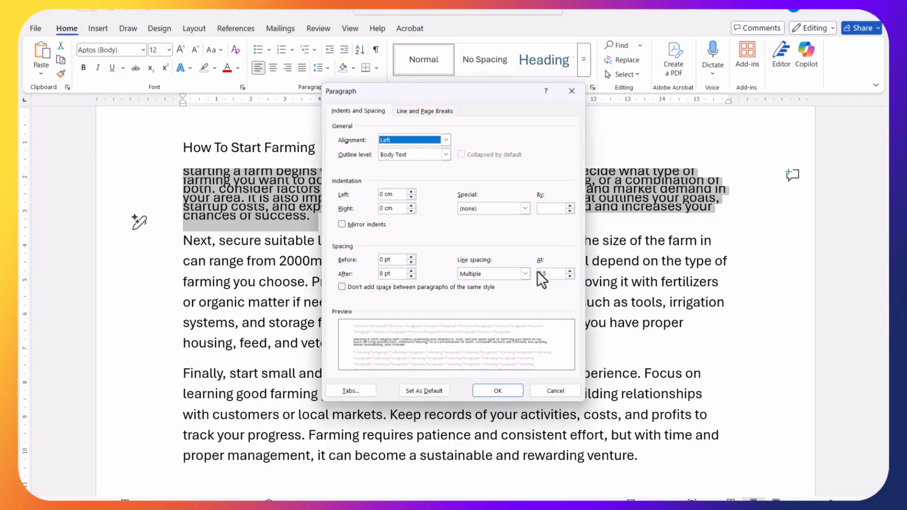
{"action": "double_click", "coordinate": [566, 275]}
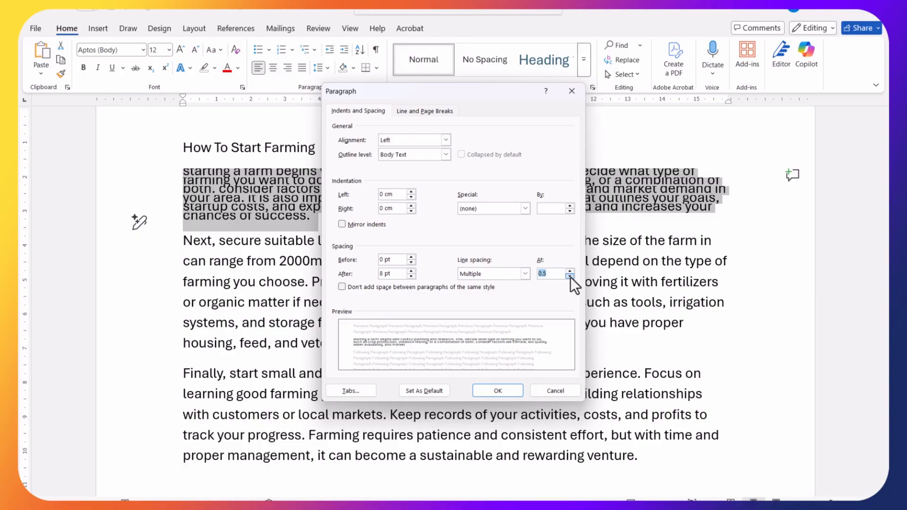
{"action": "left_click", "coordinate": [570, 270]}
{"action": "left_click", "coordinate": [570, 270]}
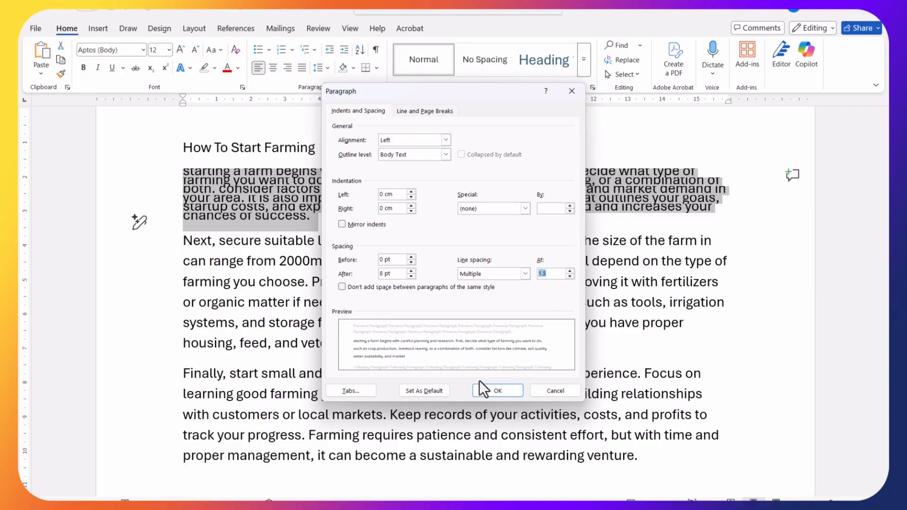
{"action": "left_click", "coordinate": [491, 391]}
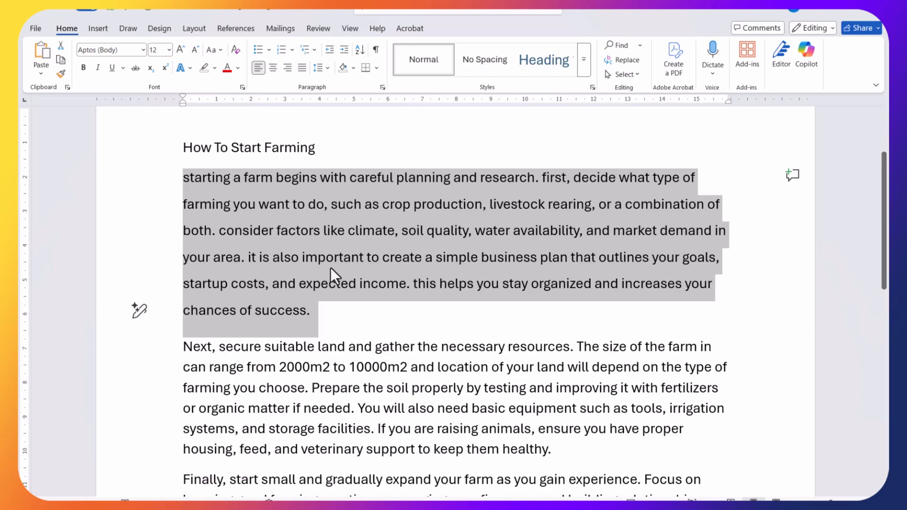
Step: Remove the space between the second and third body paragraphs by enabling "Don't add space between paragraphs of the same style"
{"action": "left_click", "coordinate": [310, 370]}
{"action": "scroll", "coordinate": [314, 358], "scroll_direction": "down", "scroll_amount": 2}
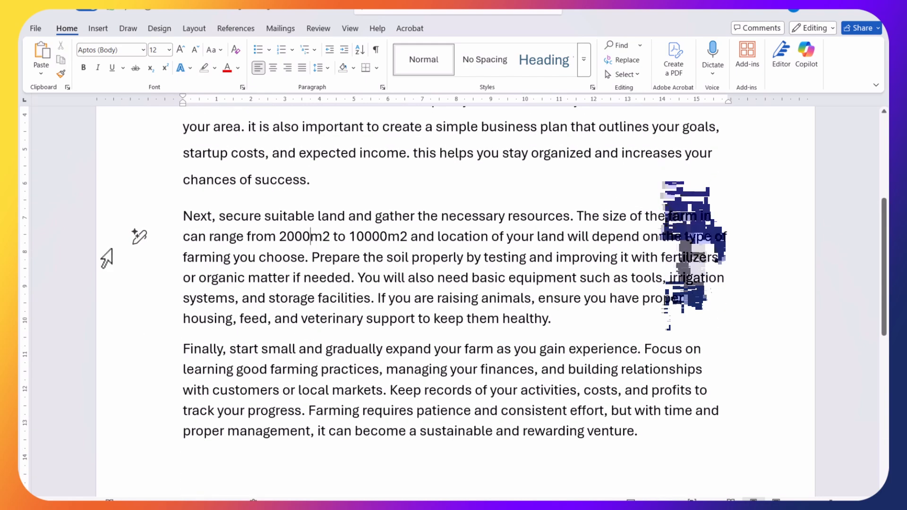
{"action": "left_click_drag", "start_coordinate": [181, 219], "coordinate": [669, 426]}
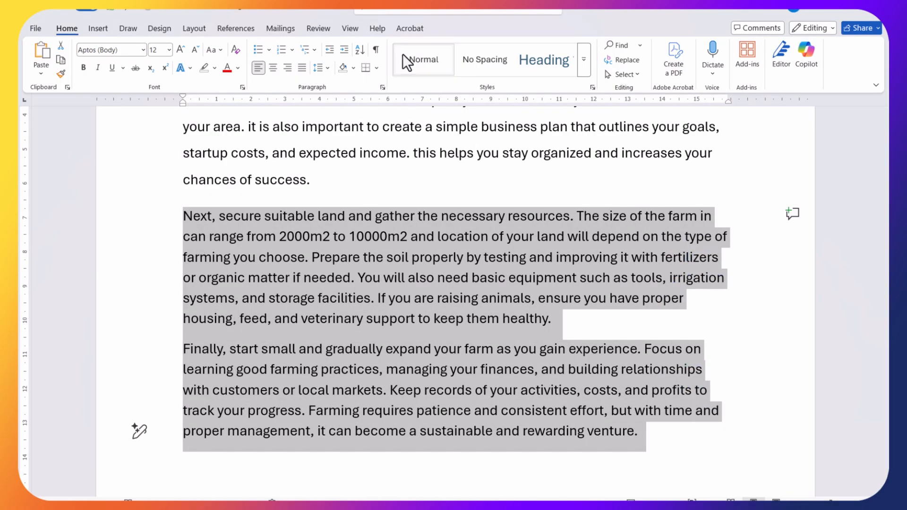
{"action": "left_click", "coordinate": [382, 87]}
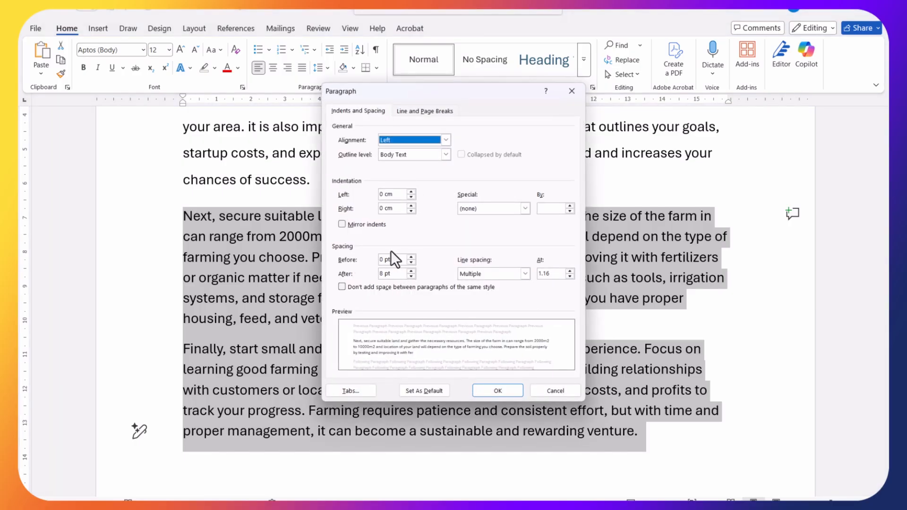
{"action": "left_click", "coordinate": [341, 286]}
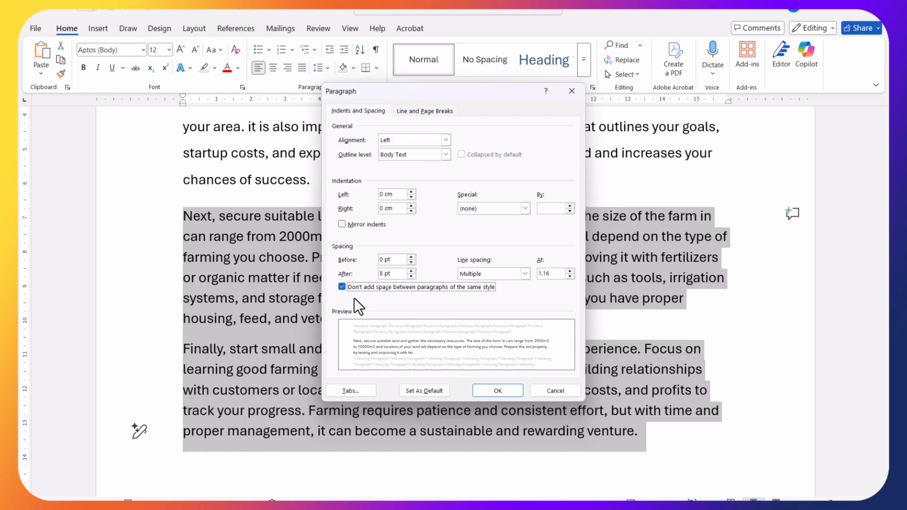
{"action": "left_click", "coordinate": [495, 391]}
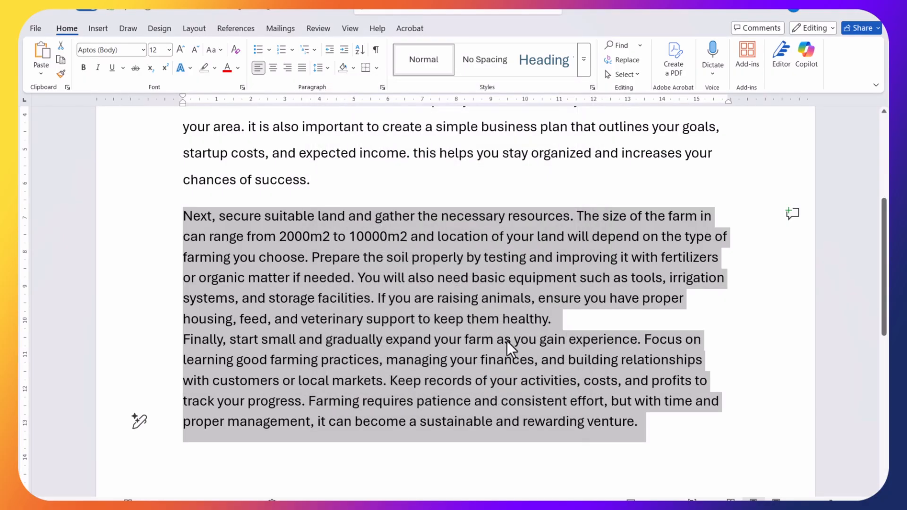
Step: Restore the space between the second and third body paragraphs by disabling "Don't add space between paragraphs of the same style" and setting spacing after to 12 pt
{"action": "left_click", "coordinate": [381, 89]}
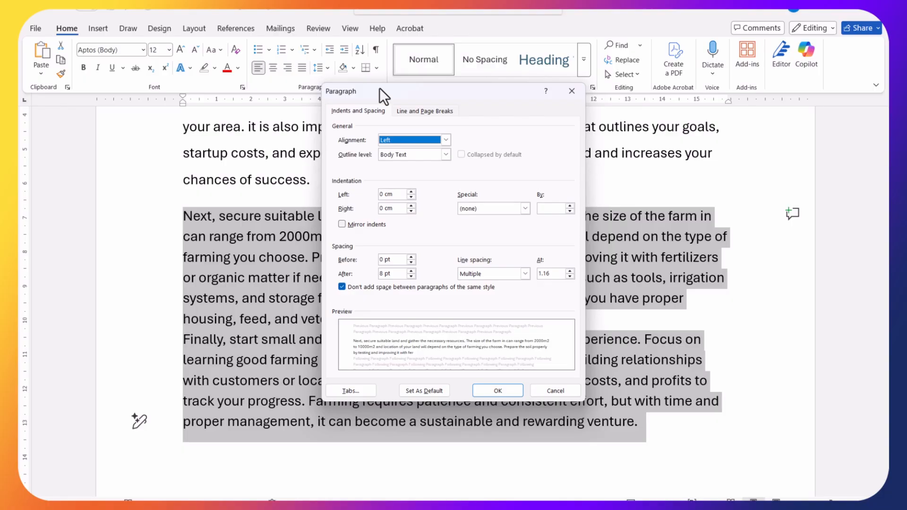
{"action": "left_click", "coordinate": [341, 288]}
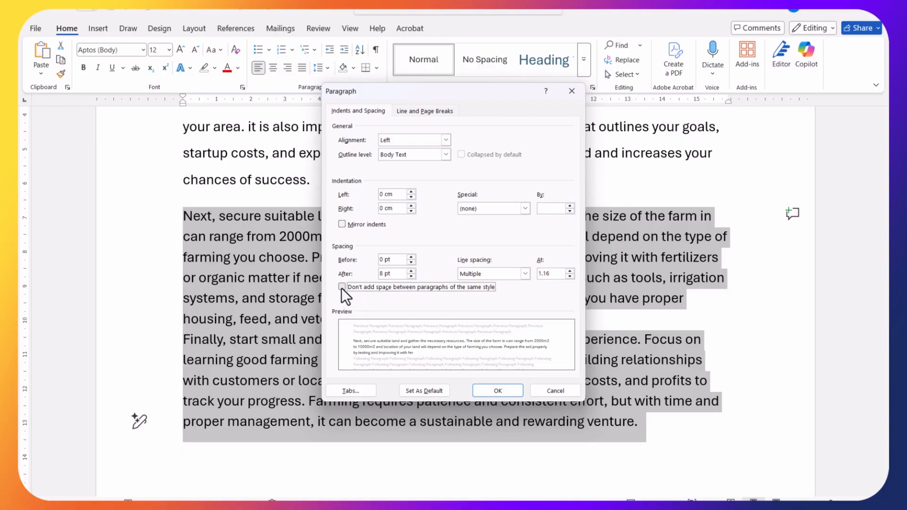
{"action": "left_click", "coordinate": [411, 271]}
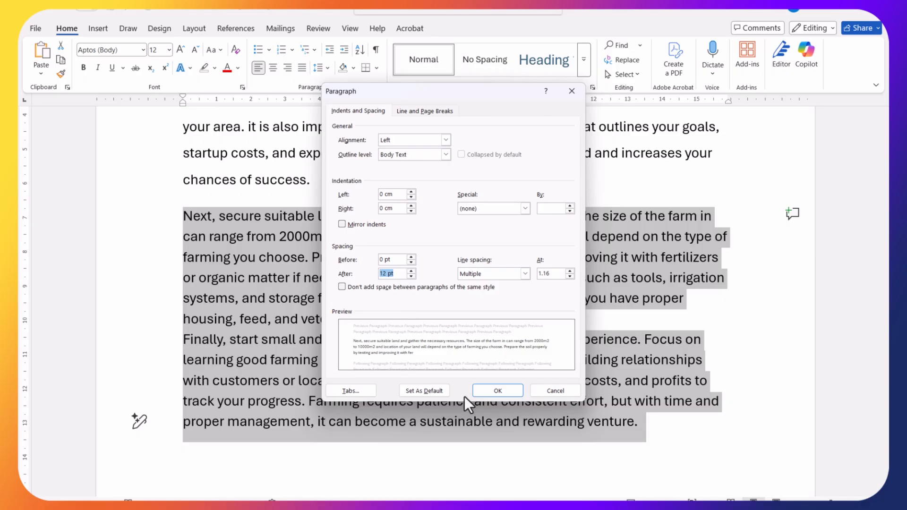
{"action": "left_click", "coordinate": [411, 272]}
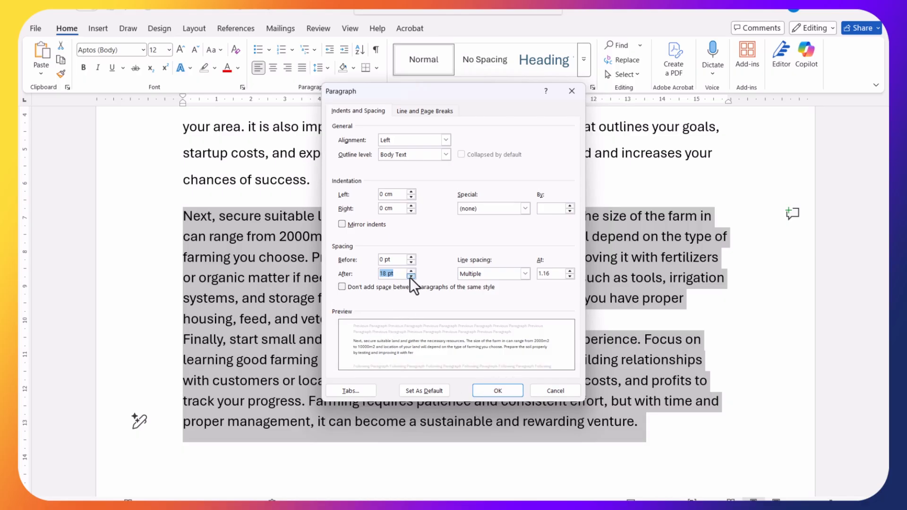
{"action": "left_click", "coordinate": [410, 277]}
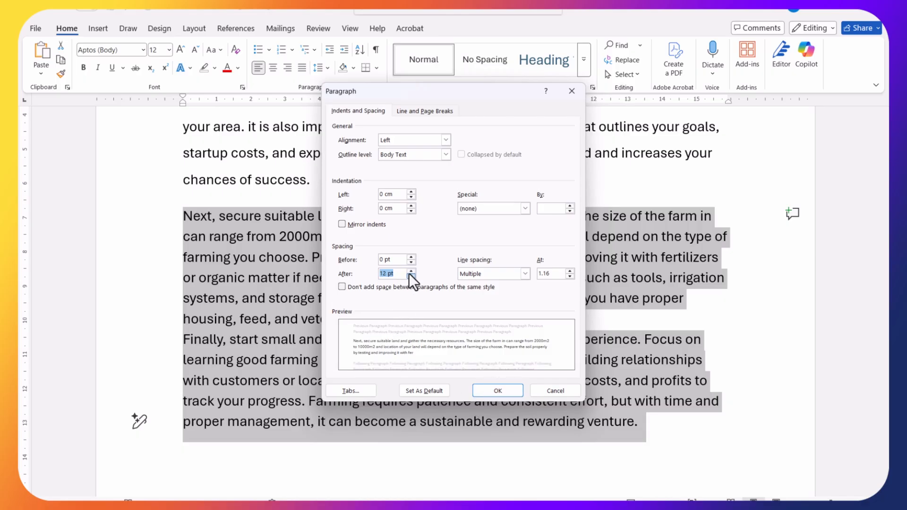
{"action": "left_click", "coordinate": [481, 392]}
{"action": "left_click", "coordinate": [512, 374]}
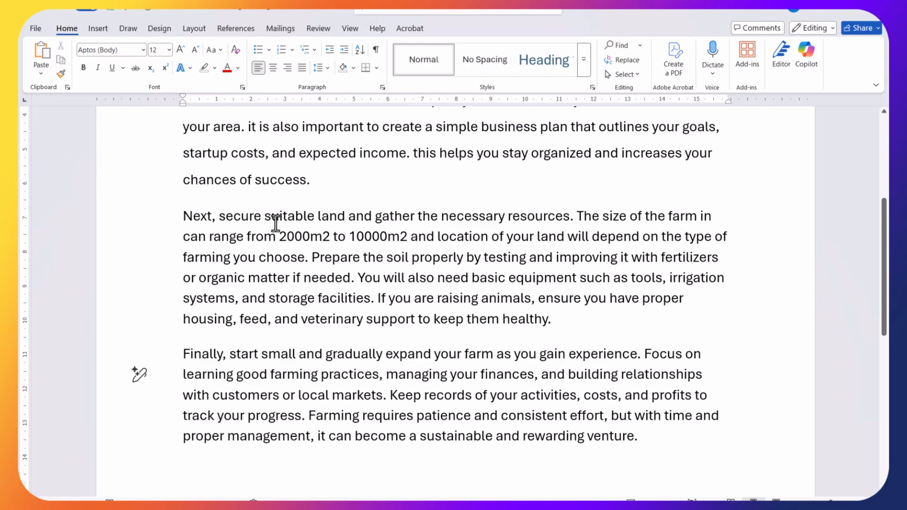
Step: Select the second and third body paragraphs and compare their spacing with that of the first body paragraph
{"action": "left_click_drag", "start_coordinate": [183, 215], "coordinate": [665, 439]}
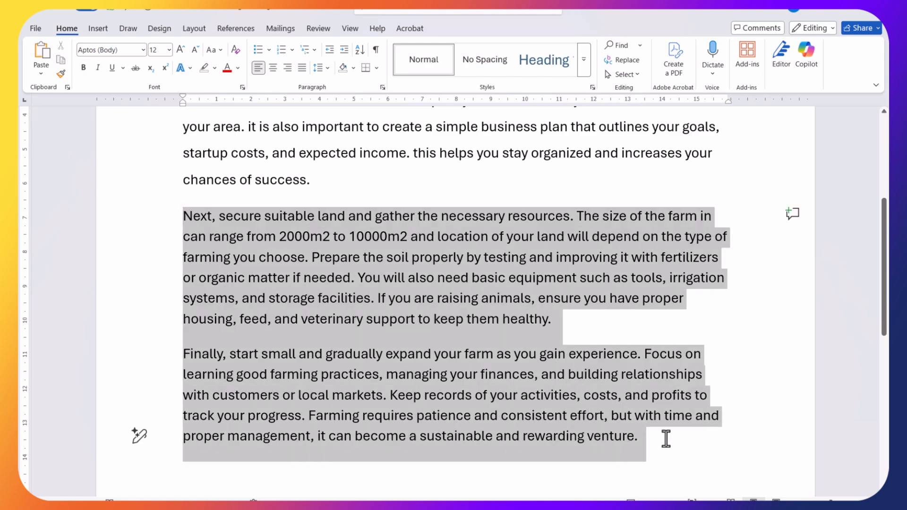
{"action": "scroll", "coordinate": [300, 222], "scroll_direction": "up", "scroll_amount": 2}
{"action": "scroll", "coordinate": [300, 222], "scroll_direction": "up", "scroll_amount": 1}
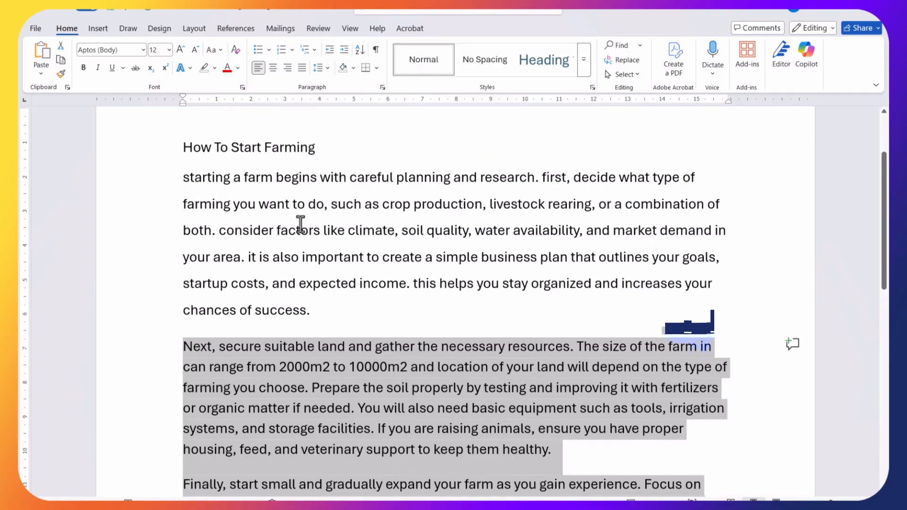
{"action": "scroll", "coordinate": [300, 222], "scroll_direction": "down", "scroll_amount": 3}
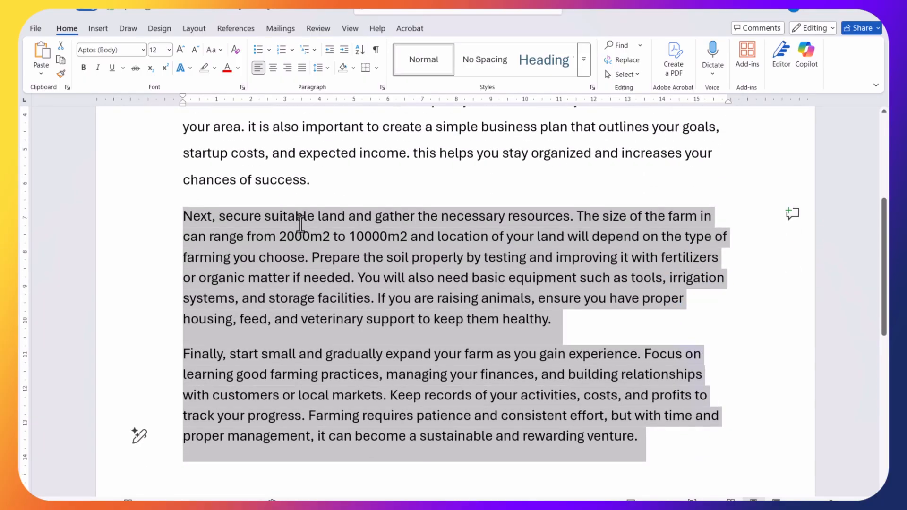
{"action": "scroll", "coordinate": [300, 222], "scroll_direction": "up", "scroll_amount": 3}
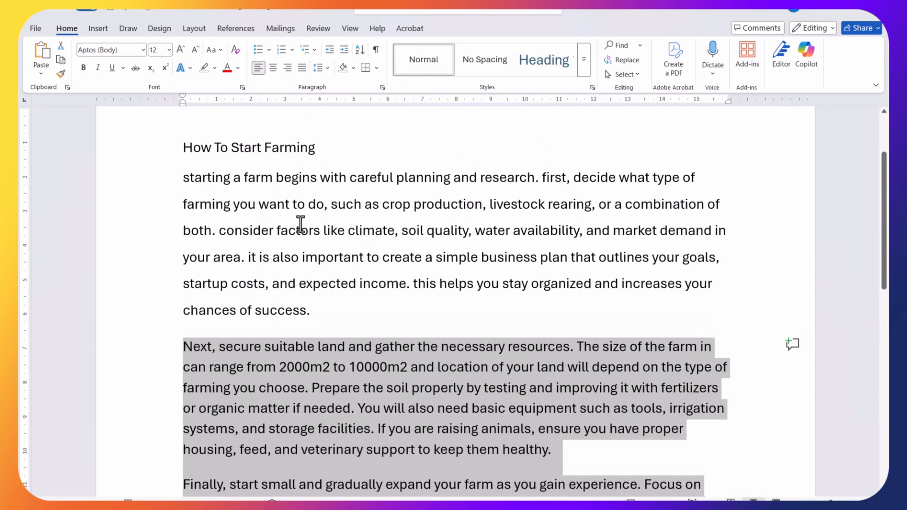